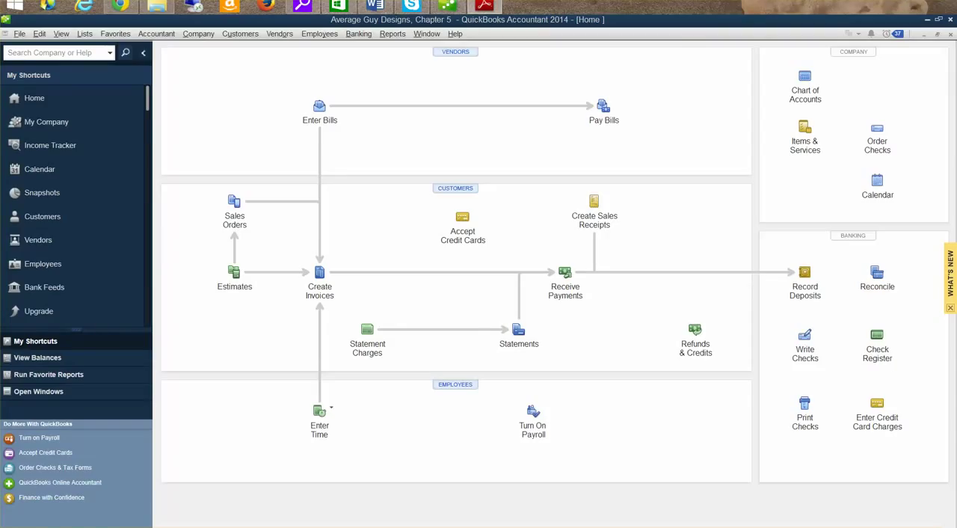
Switch to Adobe Reader and examine the December 2014 Sunriver Credit Union statement and the reconciliation instructions below it.
click(484, 6)
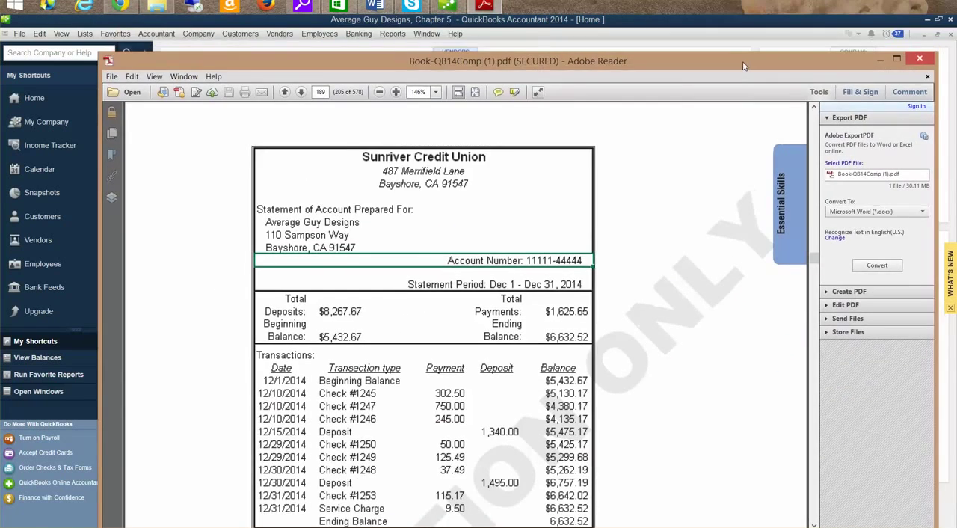
drag(744, 66, 705, 53)
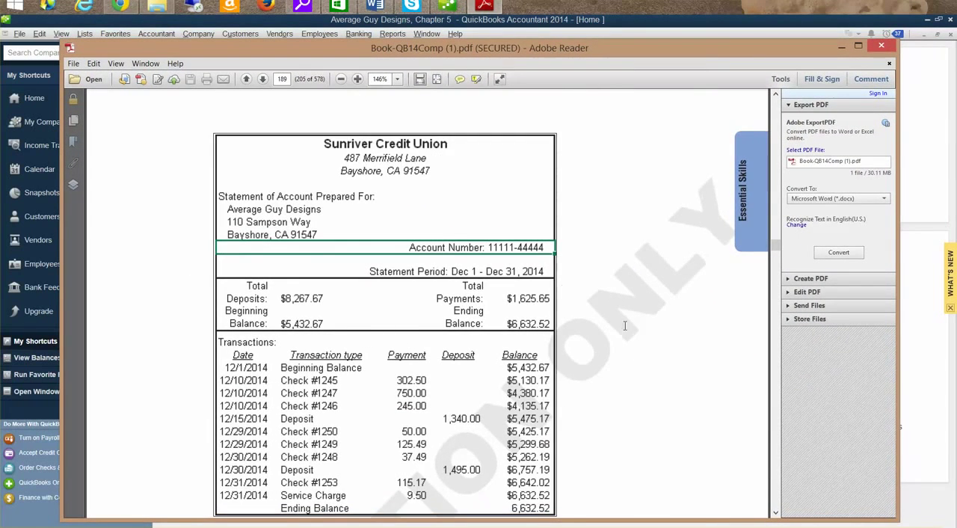
scroll(625, 326, down, 10)
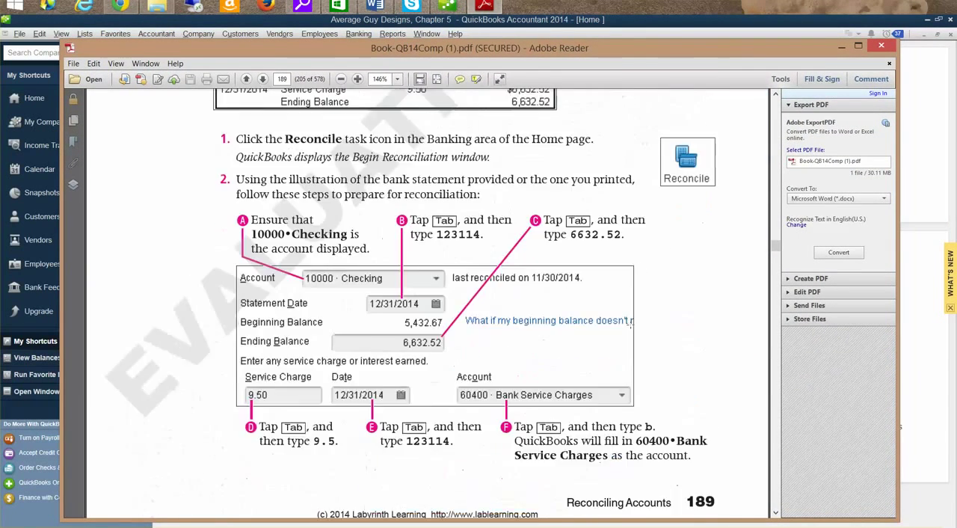
scroll(627, 322, down, 1)
scroll(630, 324, up, 1)
scroll(630, 324, up, 9)
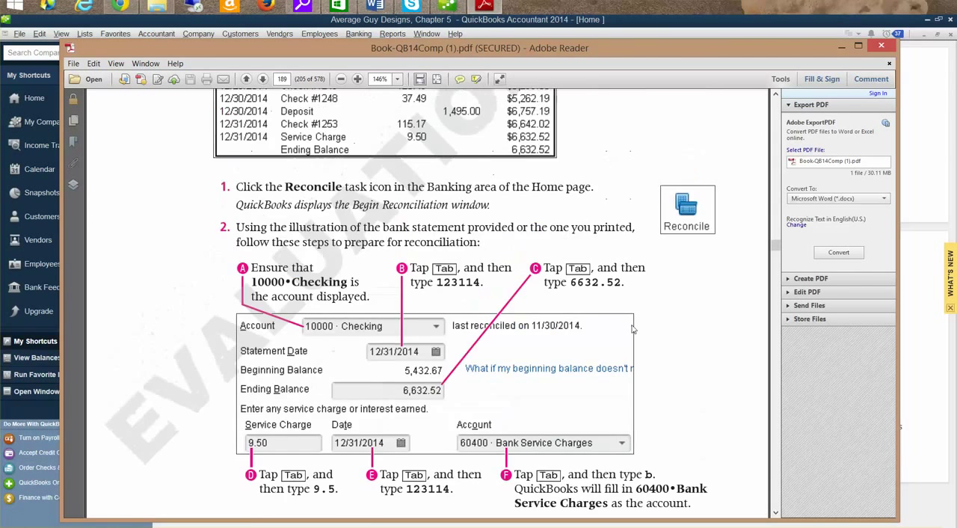
scroll(636, 327, up, 1)
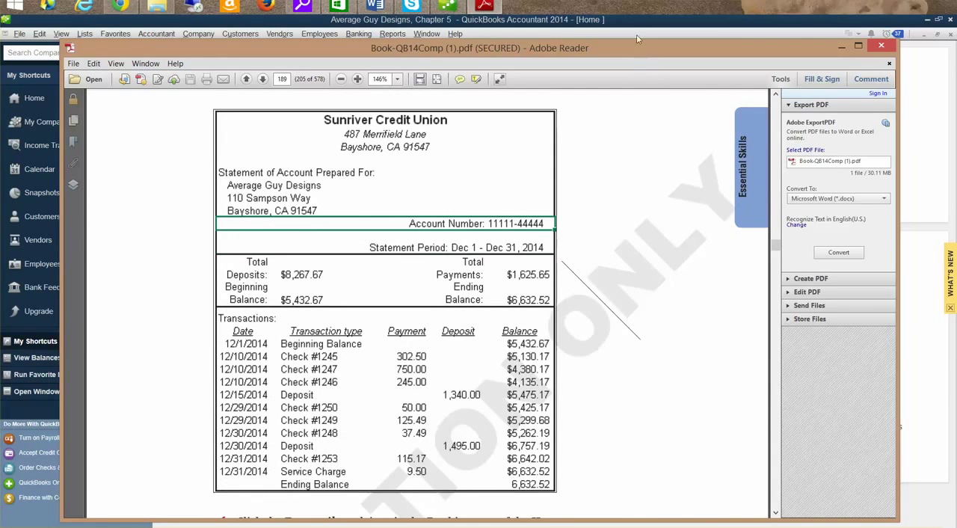
drag(649, 49, 636, 0)
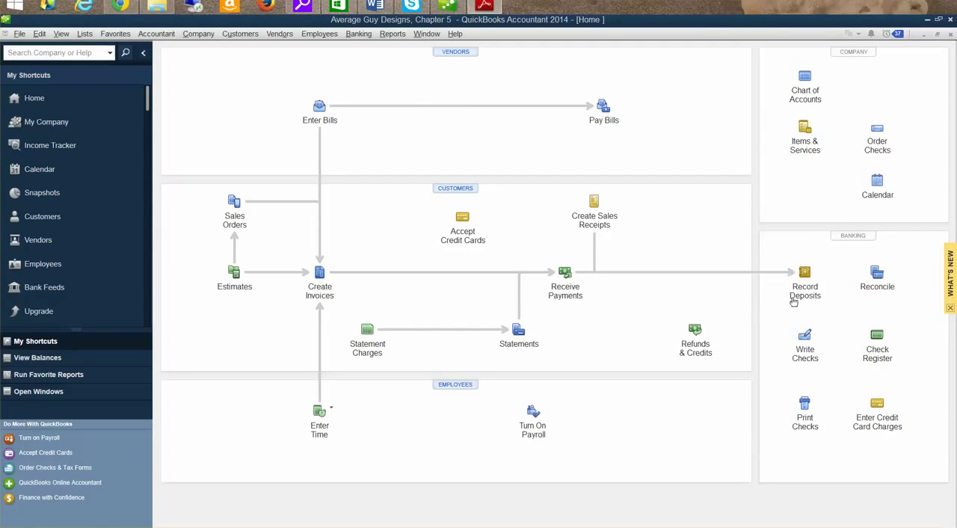
Open Reconcile for the 10000 · Checking account and check the statement date, ending balance and service charge.
click(878, 274)
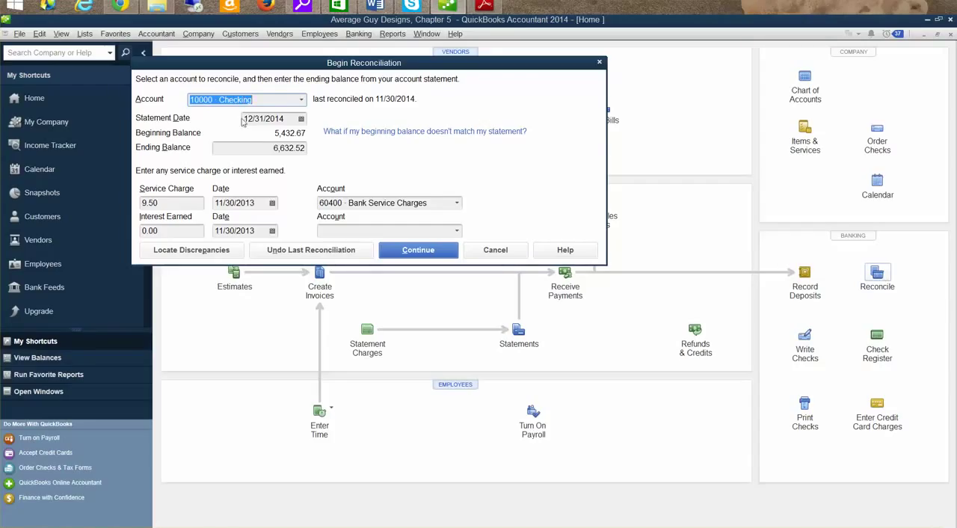
click(277, 118)
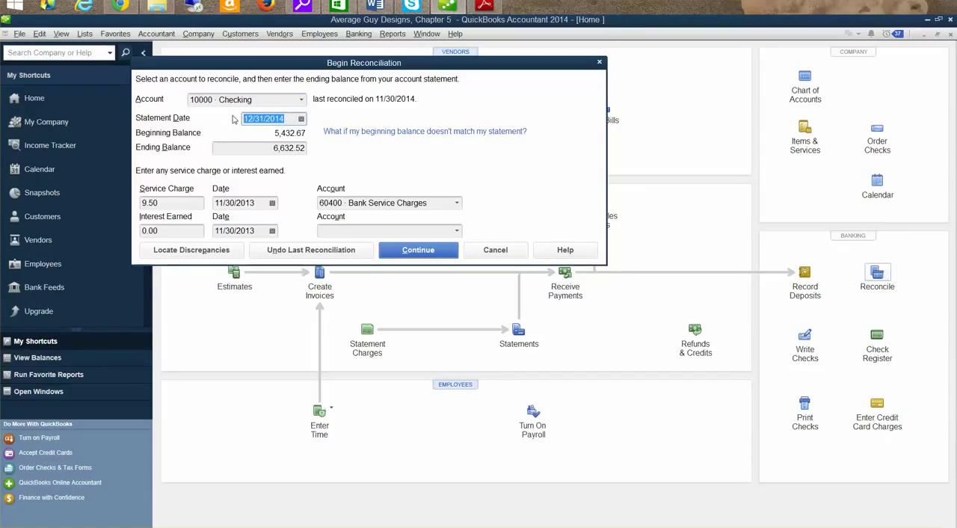
drag(269, 151, 317, 150)
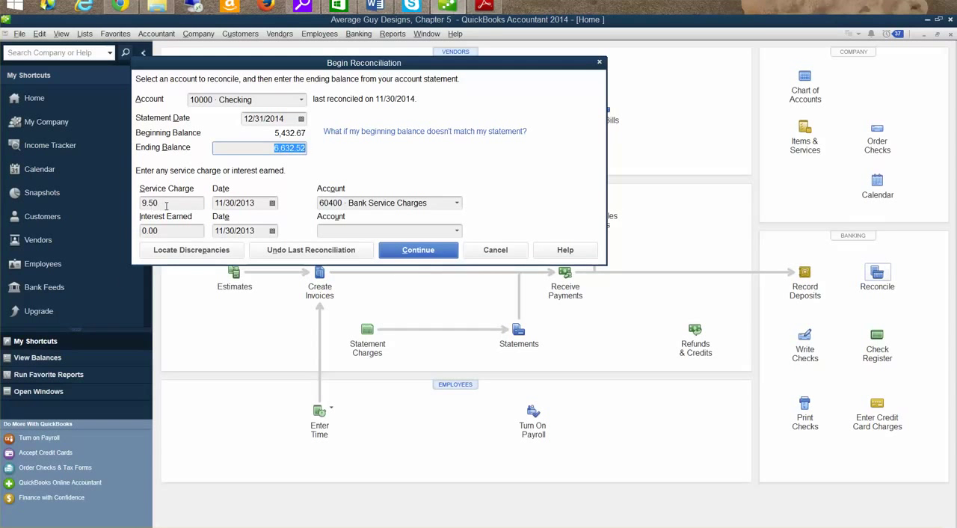
drag(166, 205, 139, 203)
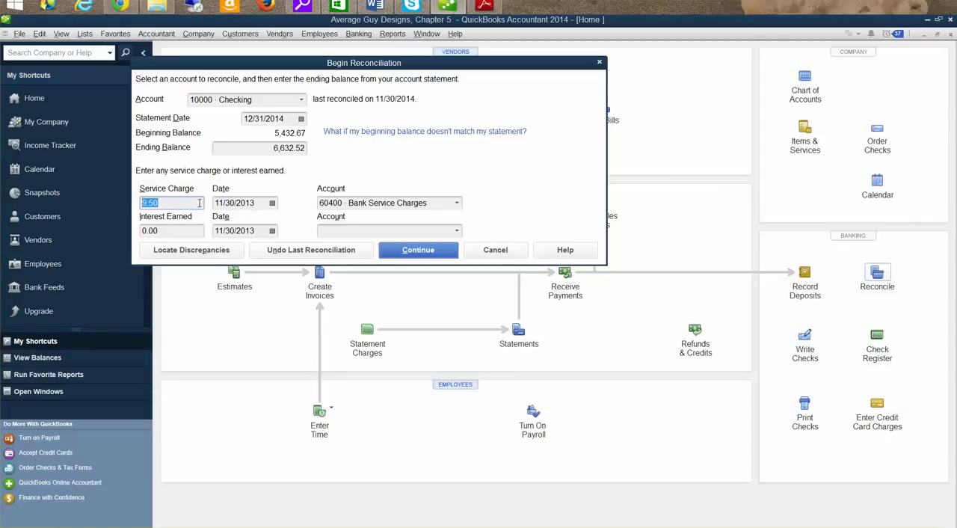
Set the service charge date to 12/31/2014 and continue to the list of transactions to reconcile.
click(272, 203)
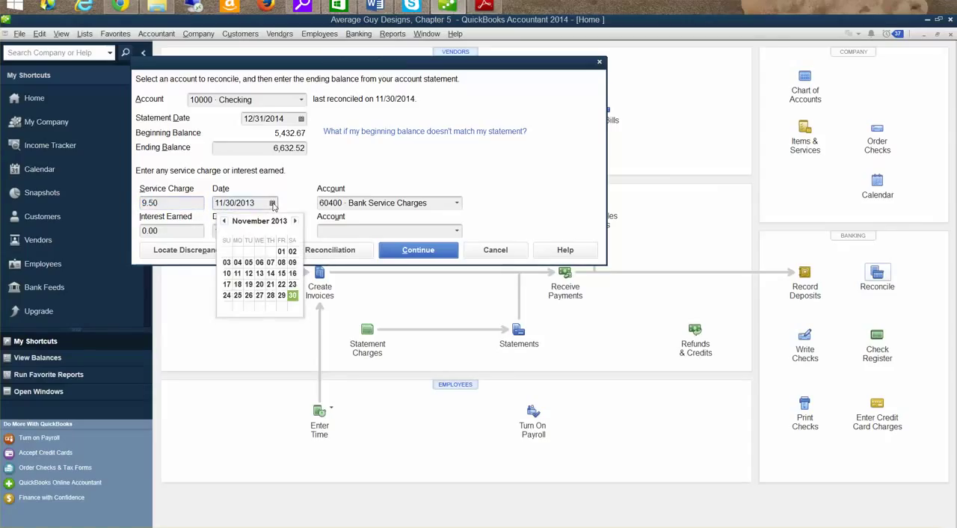
click(297, 221)
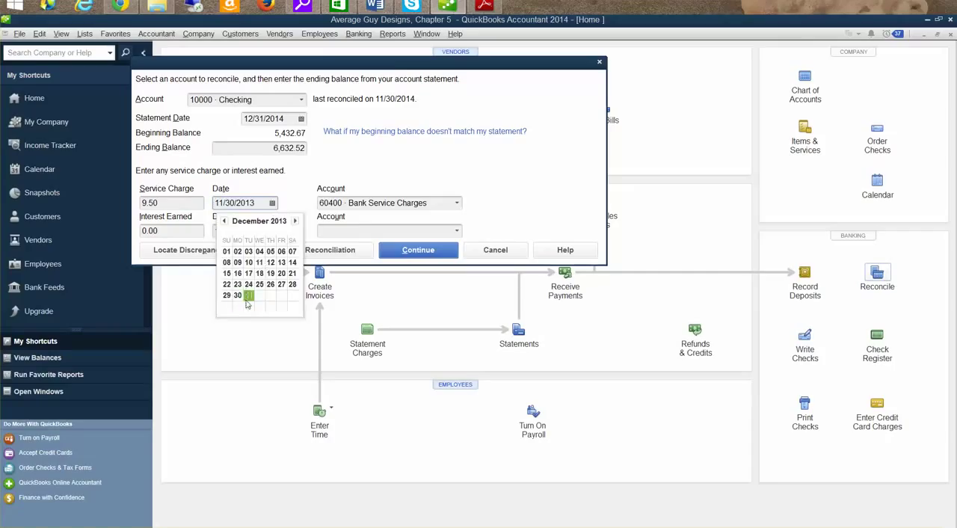
click(249, 295)
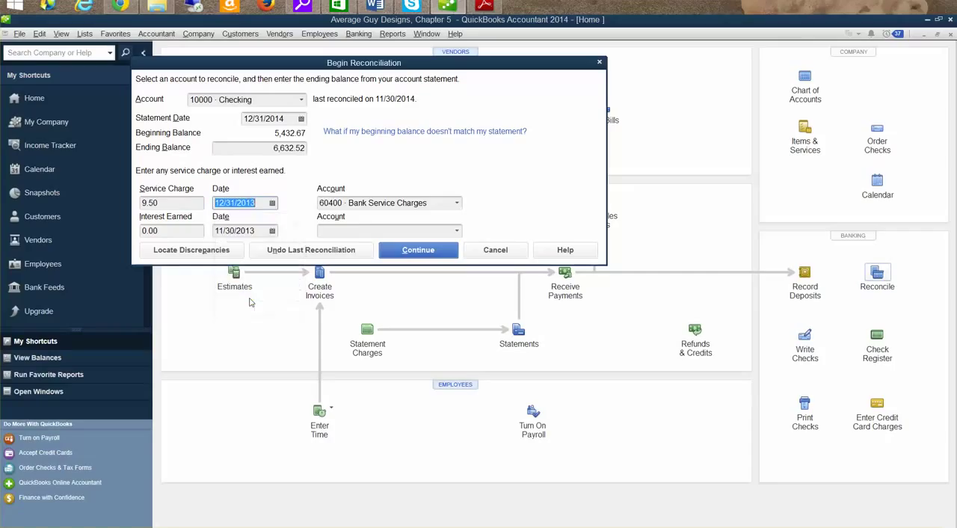
click(272, 203)
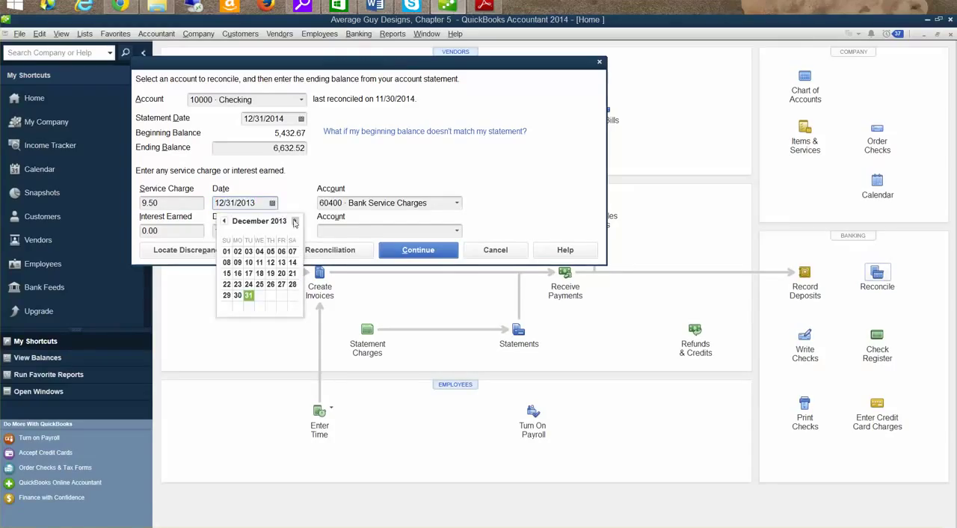
click(261, 204)
text(4)
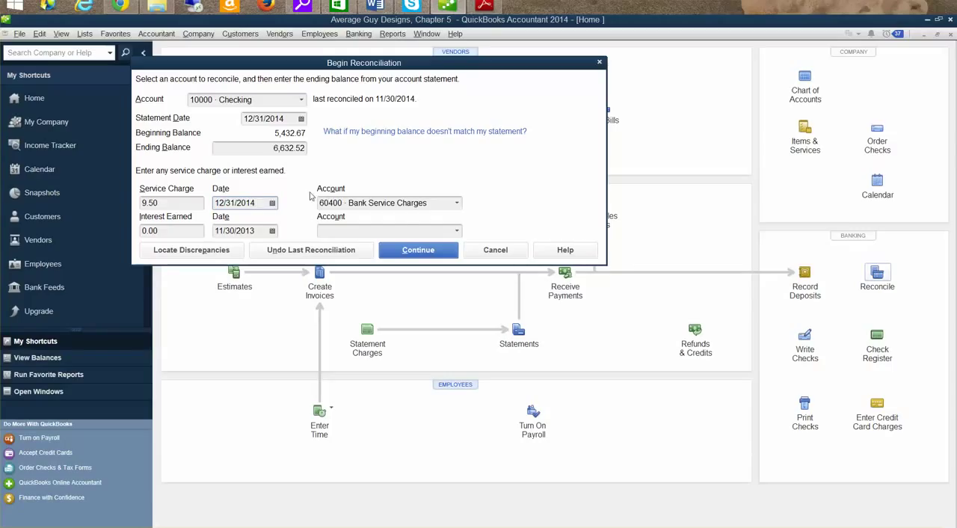
click(385, 254)
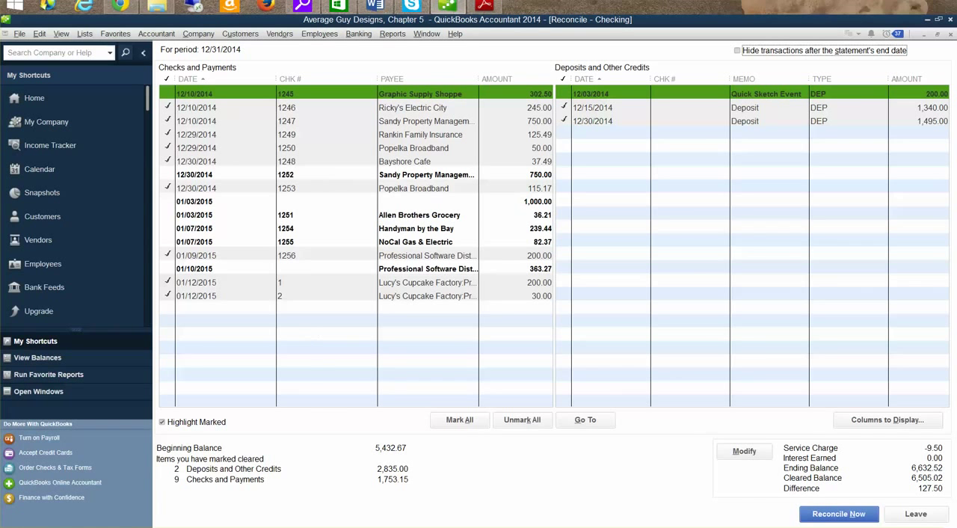
Switch to Adobe Reader and review the December bank statement's checks and deposits, then return to QuickBooks.
click(485, 6)
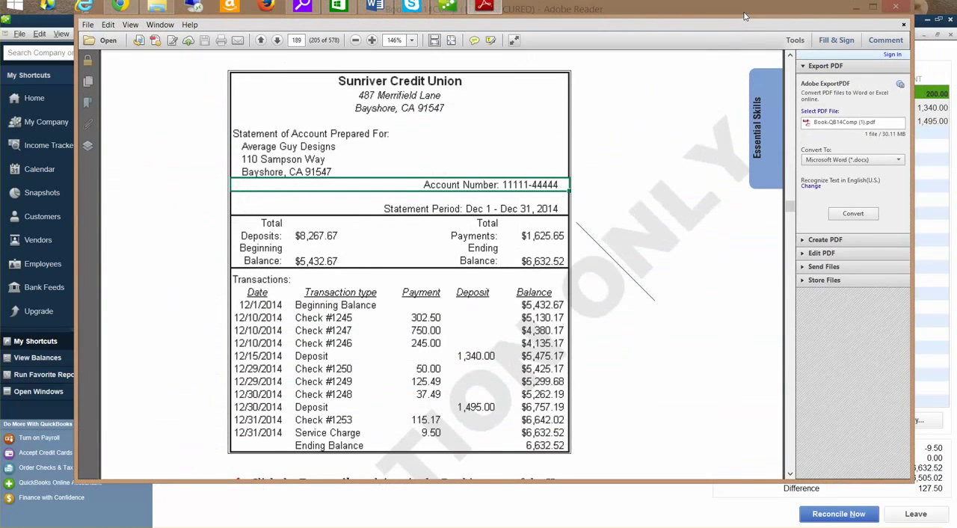
drag(744, 15, 761, 50)
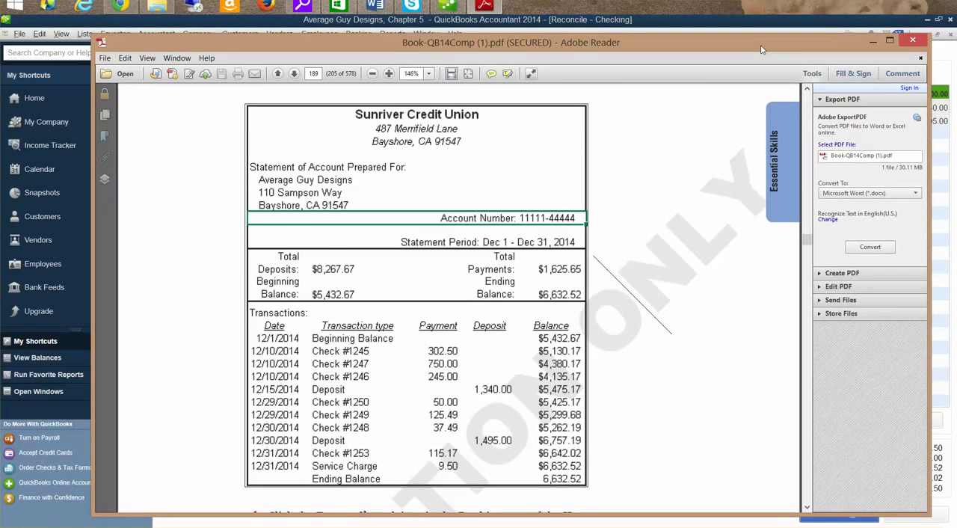
drag(761, 49, 781, 0)
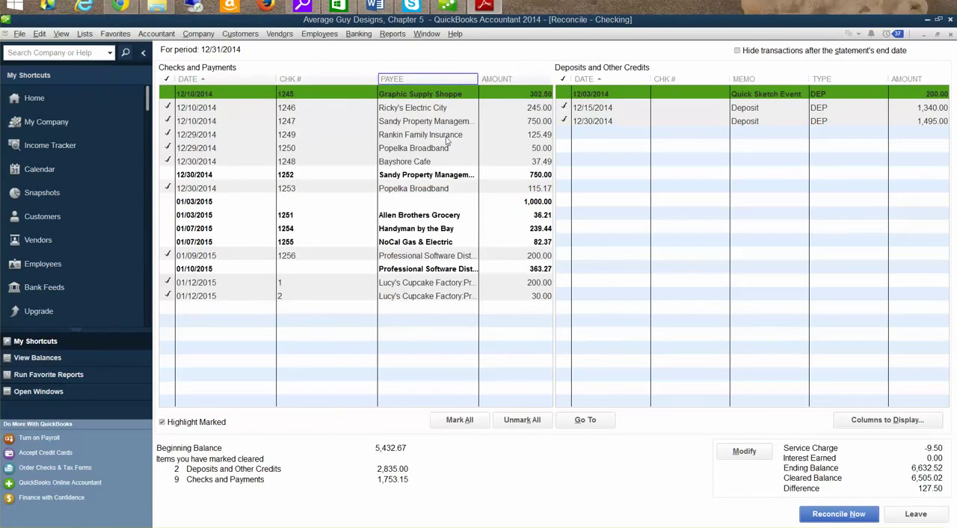
Unmark check 1256 and the two 01/12/2015 payments, and mark check 1252 as cleared.
click(169, 296)
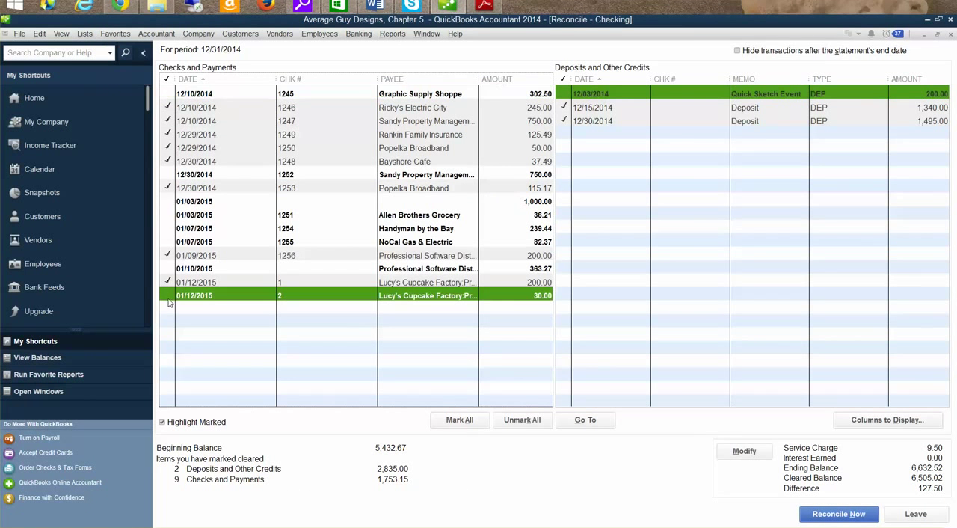
click(169, 282)
click(169, 255)
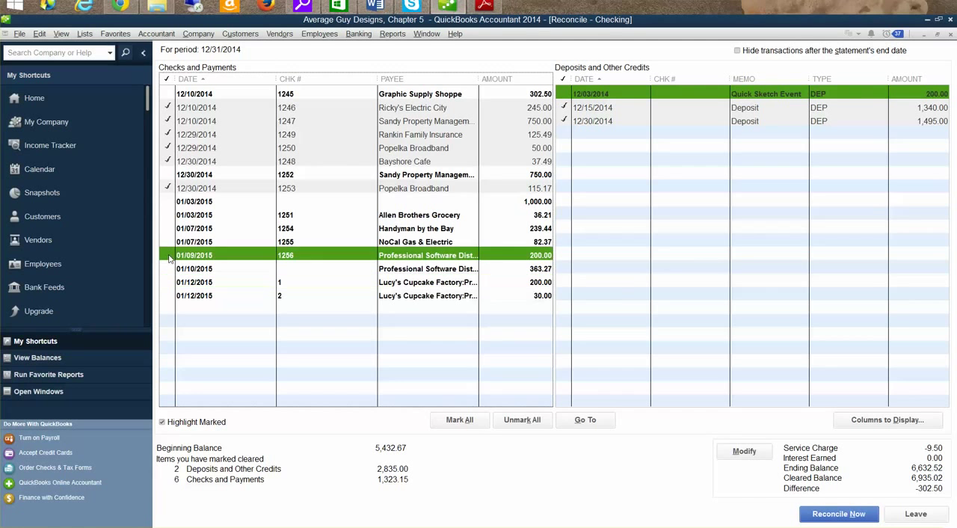
click(166, 178)
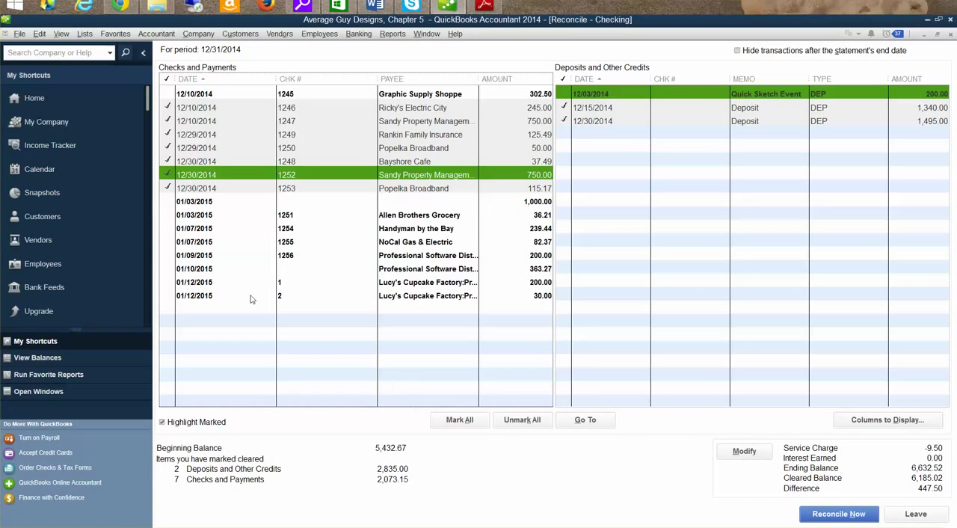
Unmark all the marked December 2014 checks, numbers 1246 through 1250, 1252 and 1253.
click(167, 107)
click(168, 120)
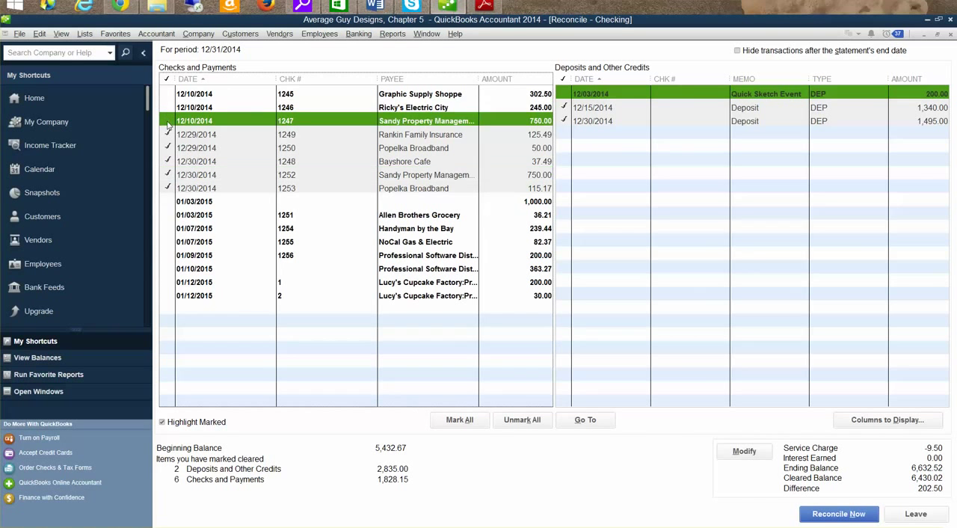
click(167, 133)
click(168, 148)
click(168, 161)
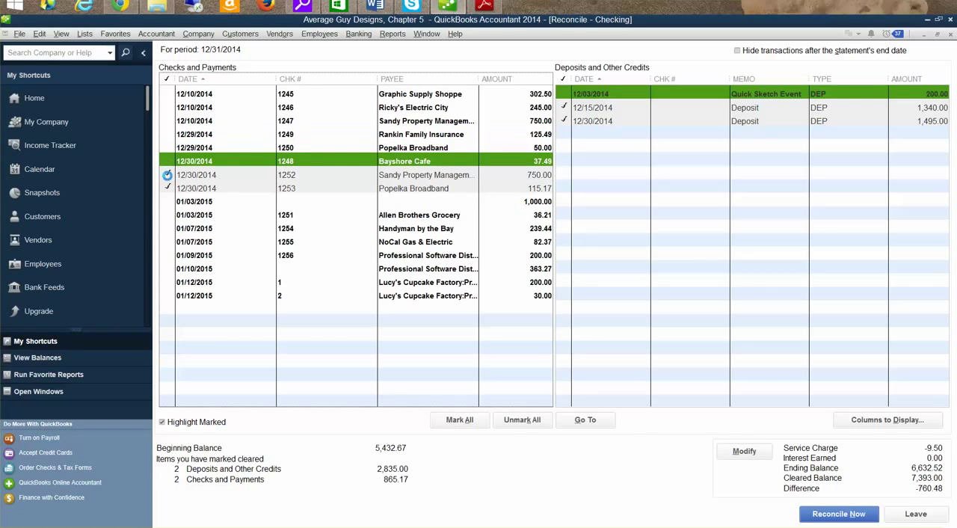
click(168, 174)
click(168, 188)
Mark every January 2015 payment as cleared and unmark the 12/15/2014 and 12/30/2014 deposits.
click(167, 202)
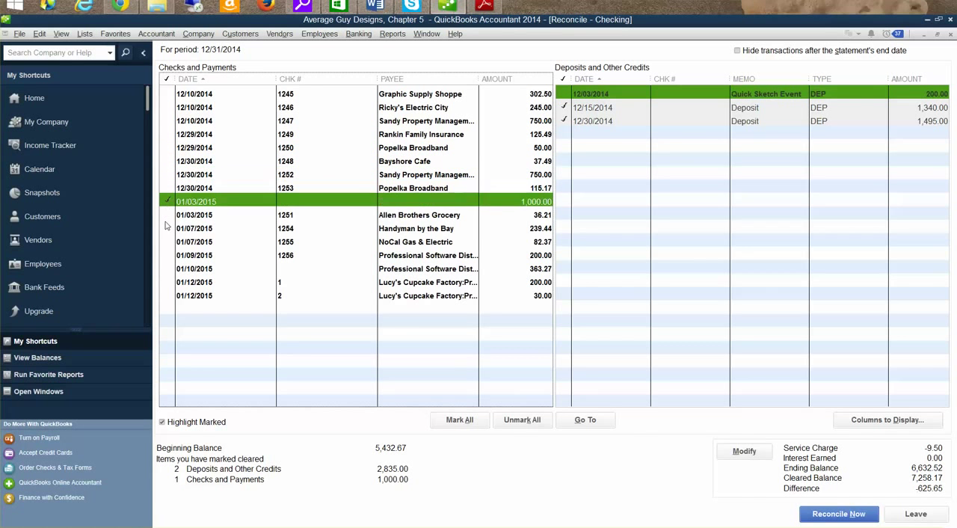
click(167, 228)
click(168, 215)
click(167, 241)
click(168, 254)
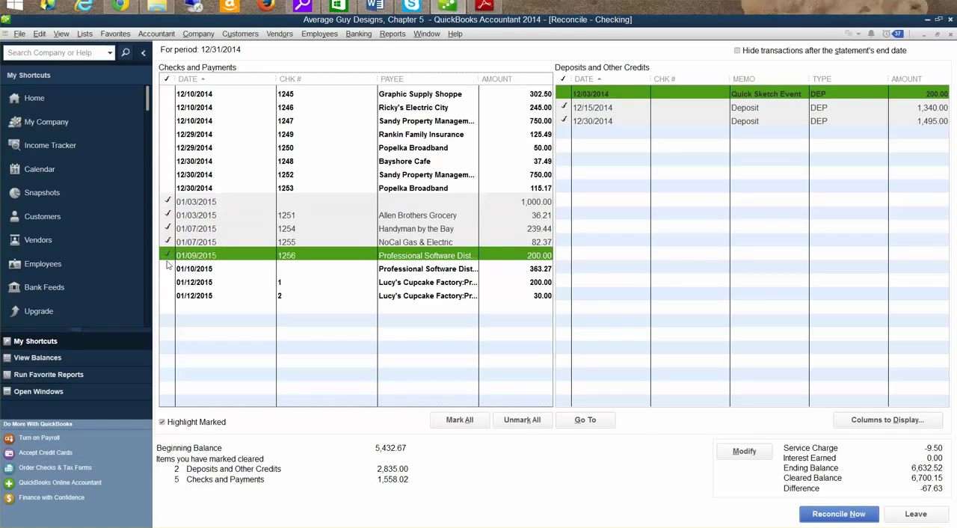
click(168, 268)
click(167, 282)
click(166, 297)
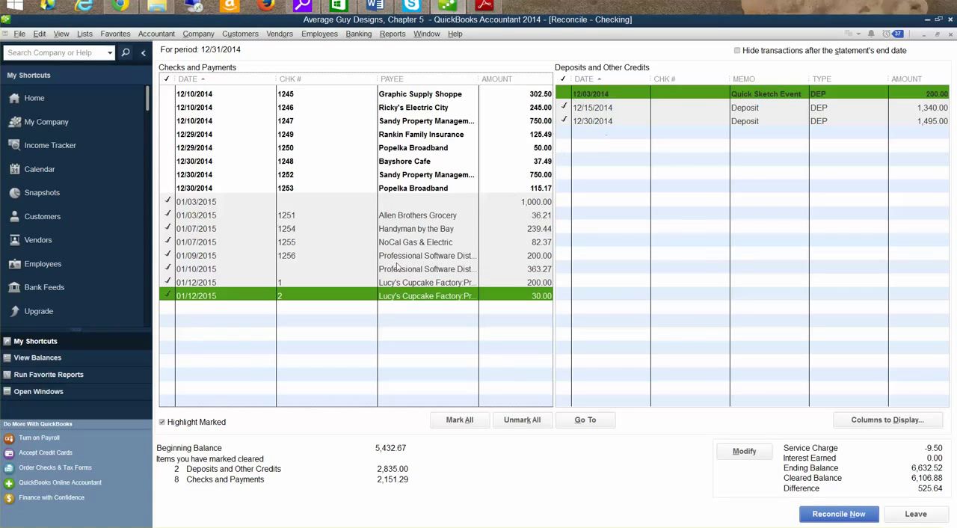
click(566, 108)
click(565, 120)
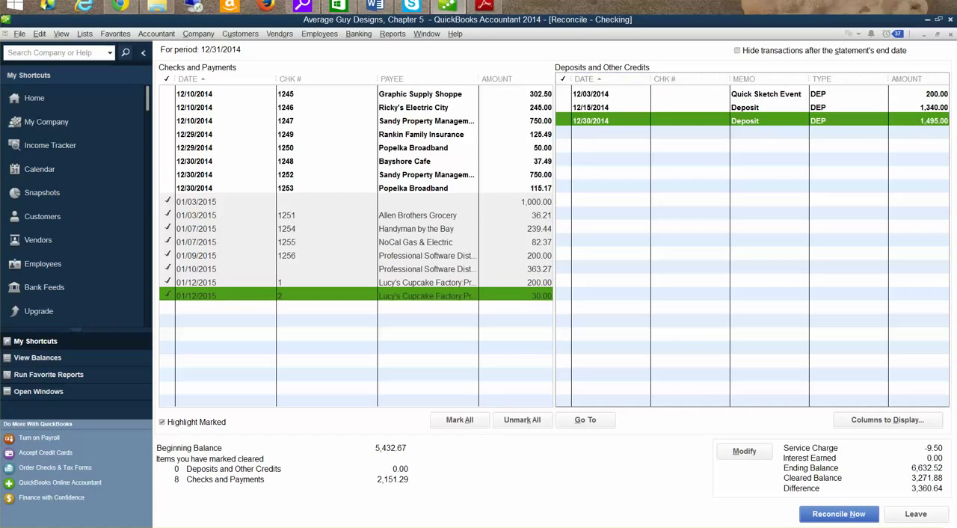
Switch to Adobe Reader and compare the statement's transactions with the reconciliation list, then return to QuickBooks.
click(484, 6)
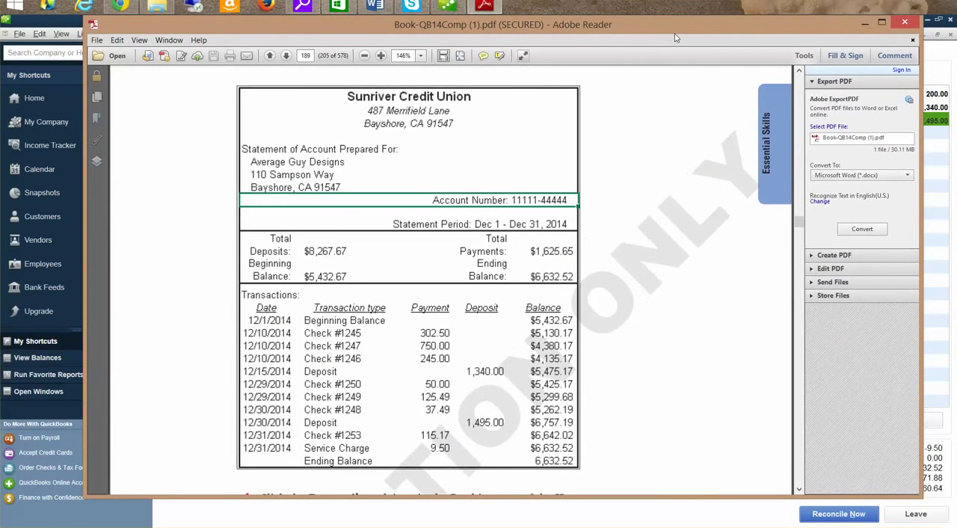
drag(673, 37, 688, 0)
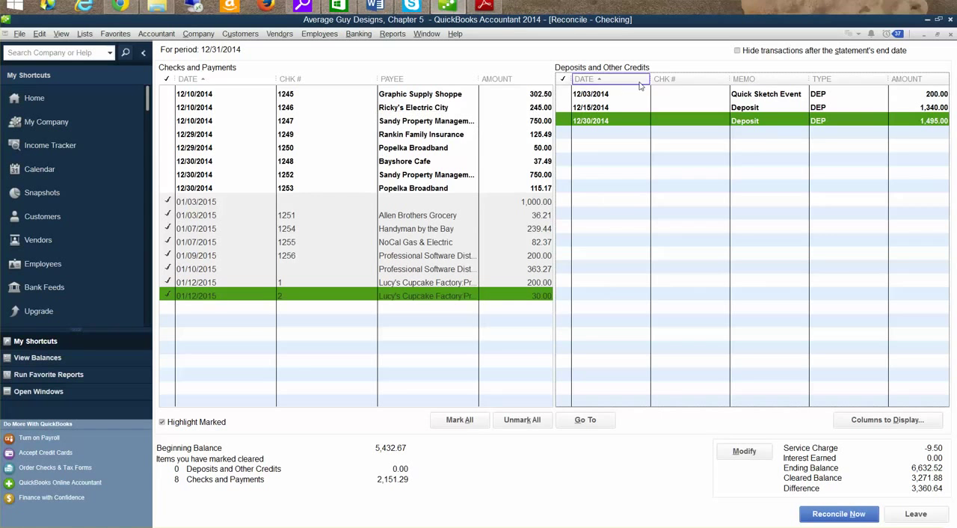
Temporarily hide transactions after the statement's end date, then inspect the 01/03/2015 payment of 1,000.00 and close its record.
click(737, 50)
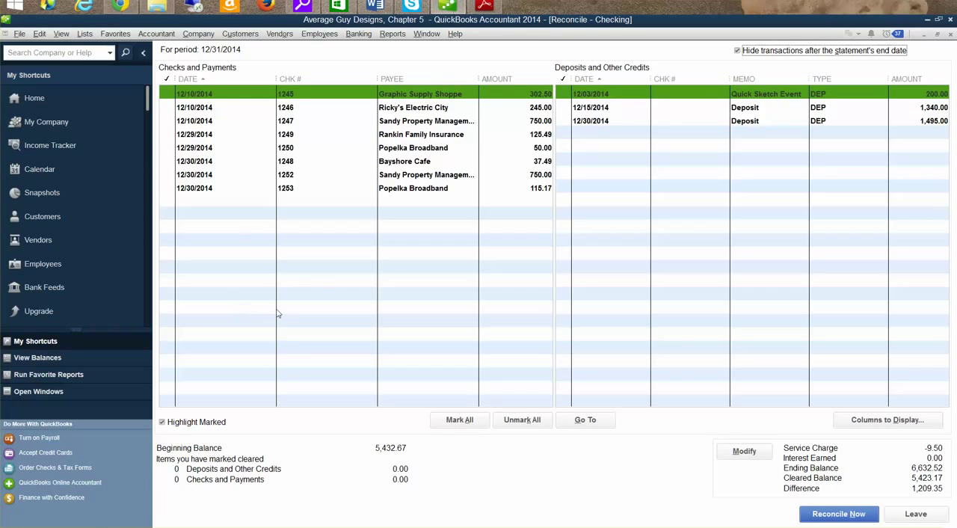
click(738, 51)
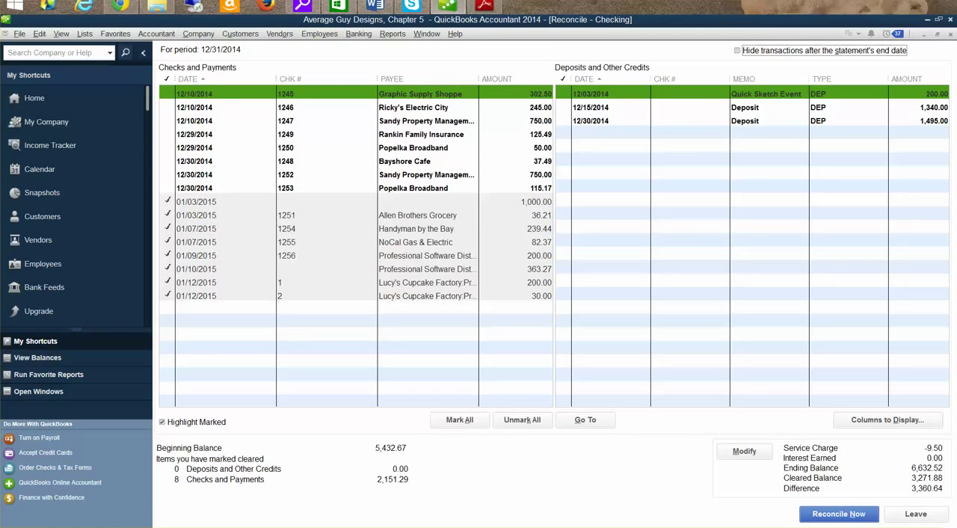
drag(696, 0, 724, 0)
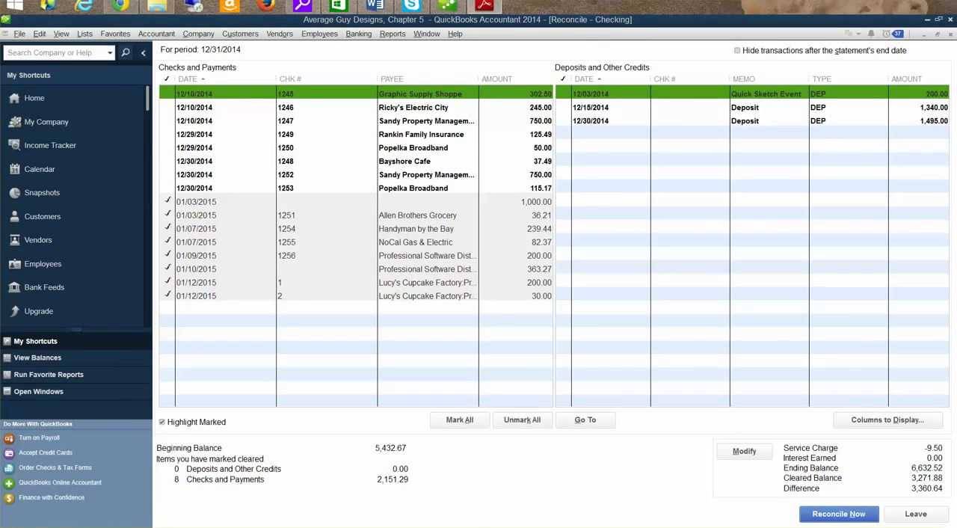
double_click(171, 204)
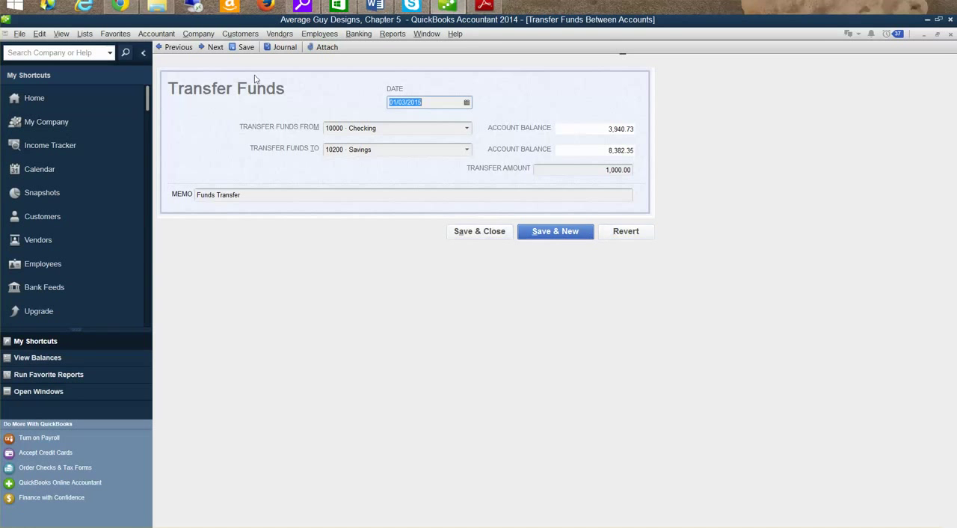
click(950, 35)
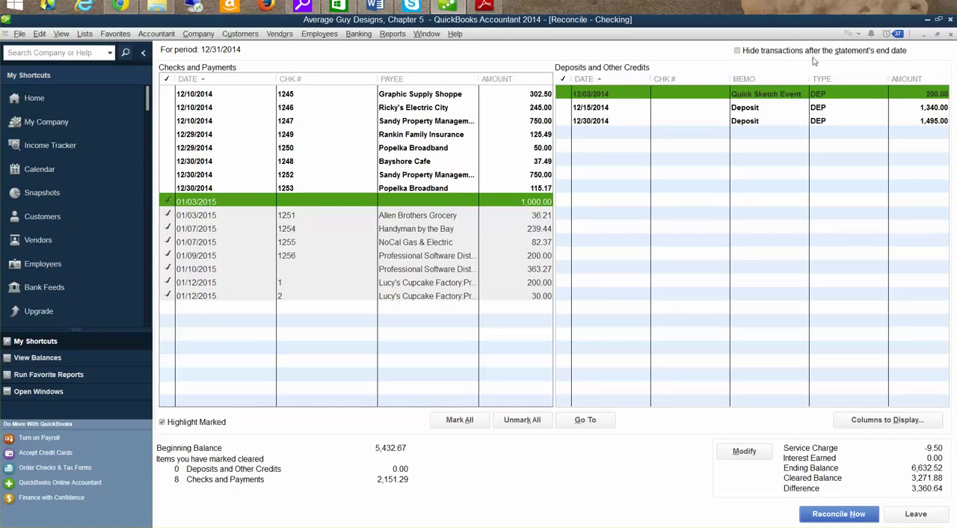
Hide transactions after the statement's end date, then mark checks 1245, 1247 and 1246 as cleared against the Adobe Reader statement.
click(739, 51)
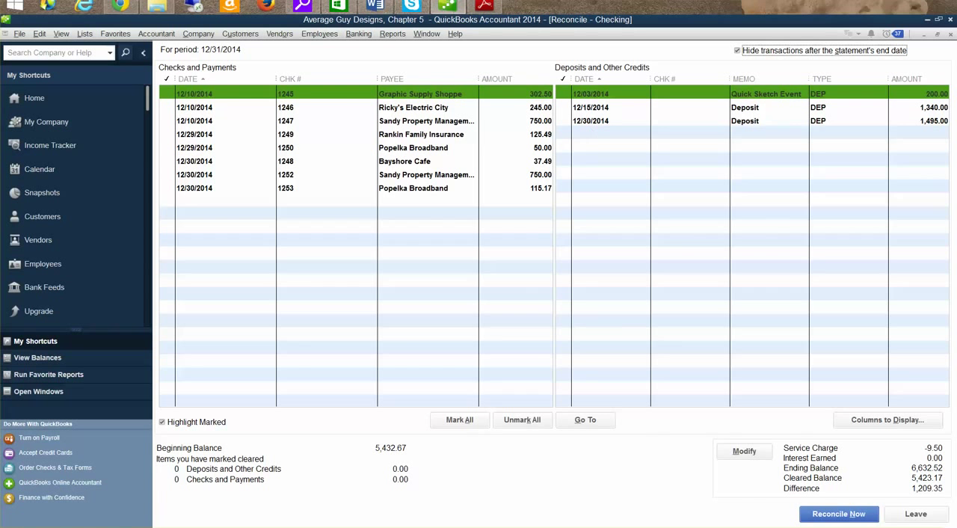
drag(718, 0, 921, 72)
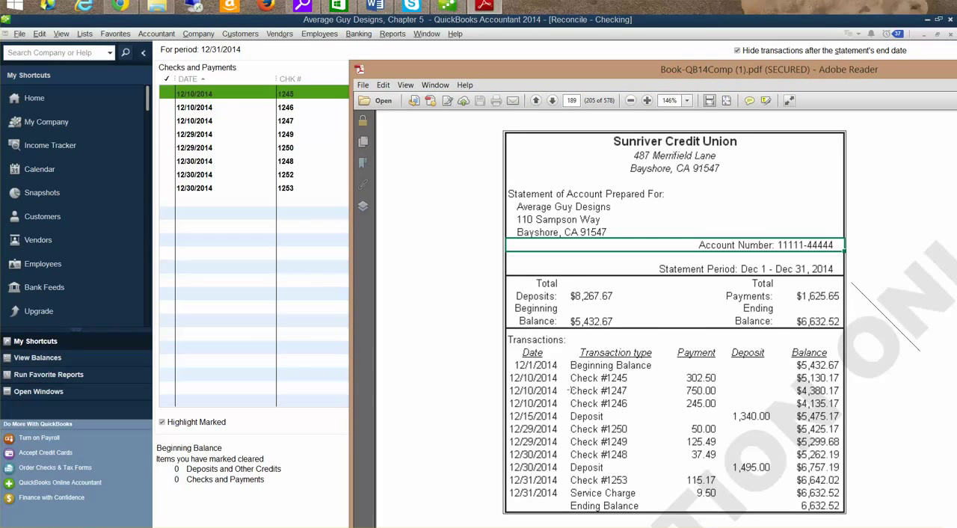
click(166, 95)
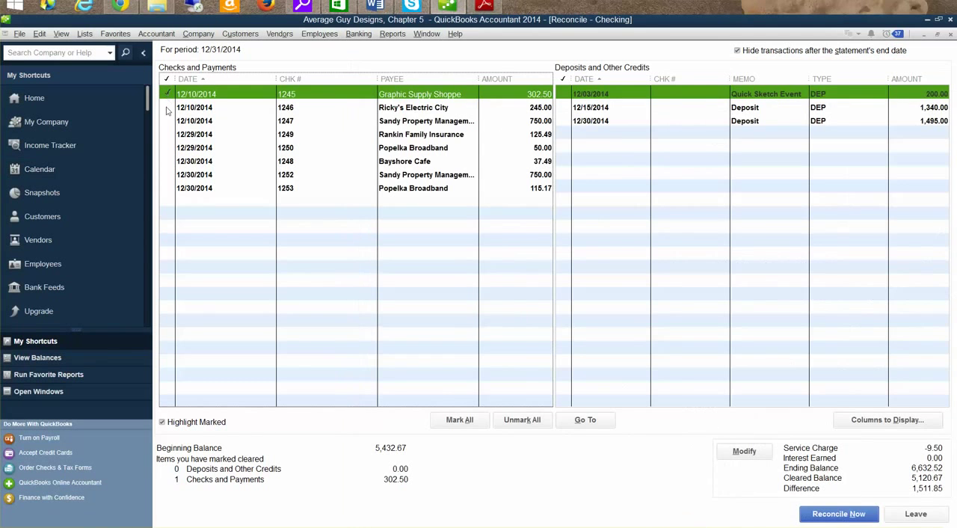
click(168, 122)
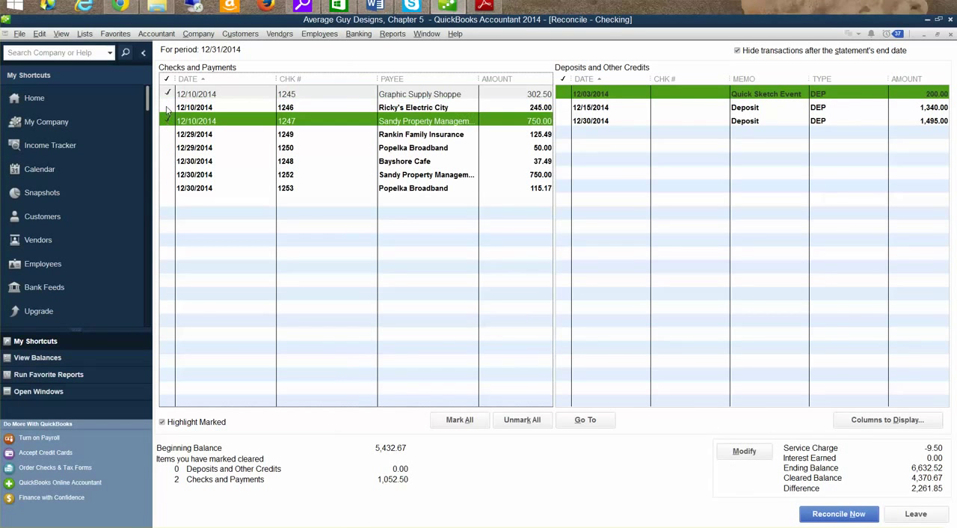
click(167, 108)
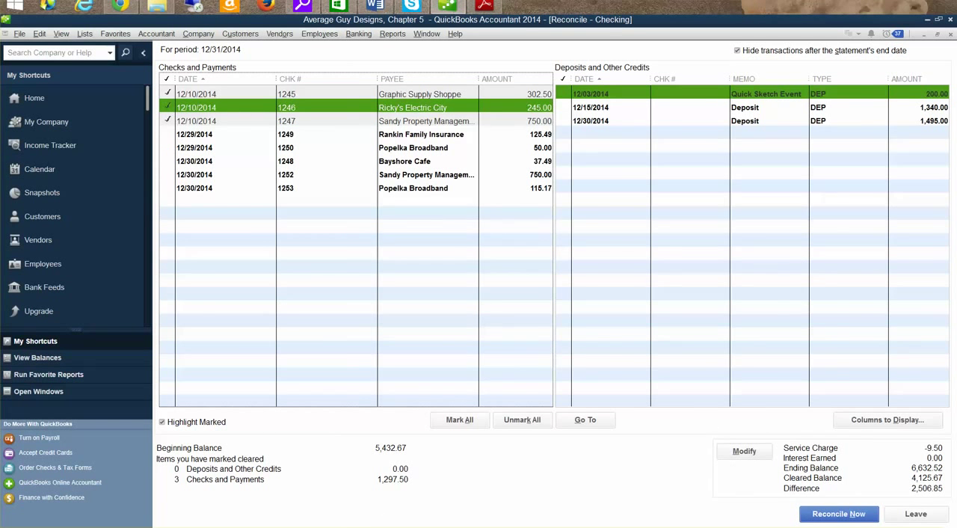
Consult the statement in Adobe Reader and mark the 12/15/2014 deposit of 1,340.00 as cleared in QuickBooks.
key(alt+Tab)
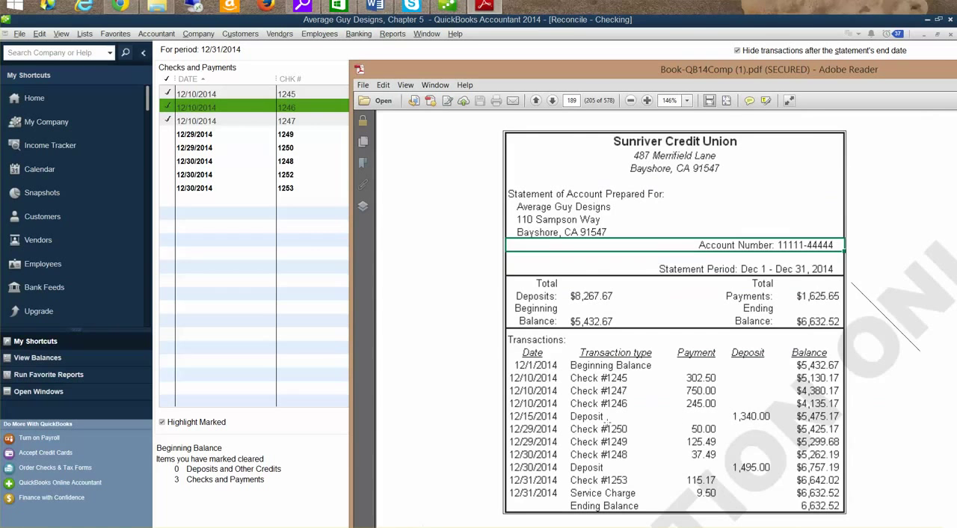
click(316, 508)
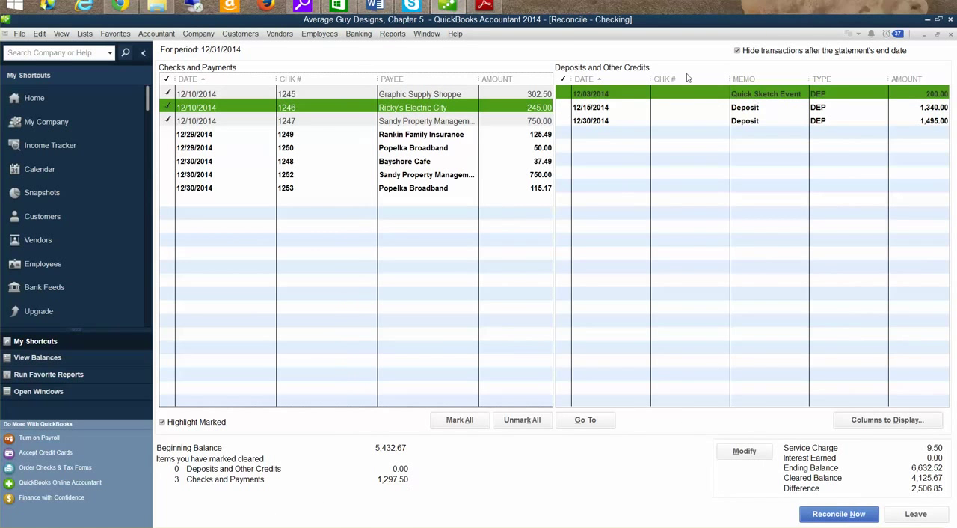
click(564, 107)
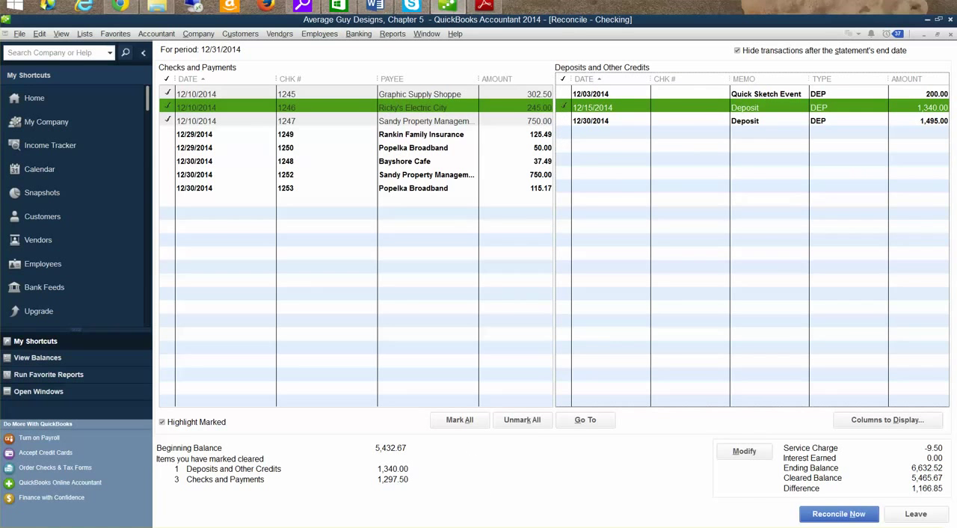
Consult the statement in Adobe Reader again and mark checks 1250, 1249 and 1248 as cleared in QuickBooks.
click(486, 6)
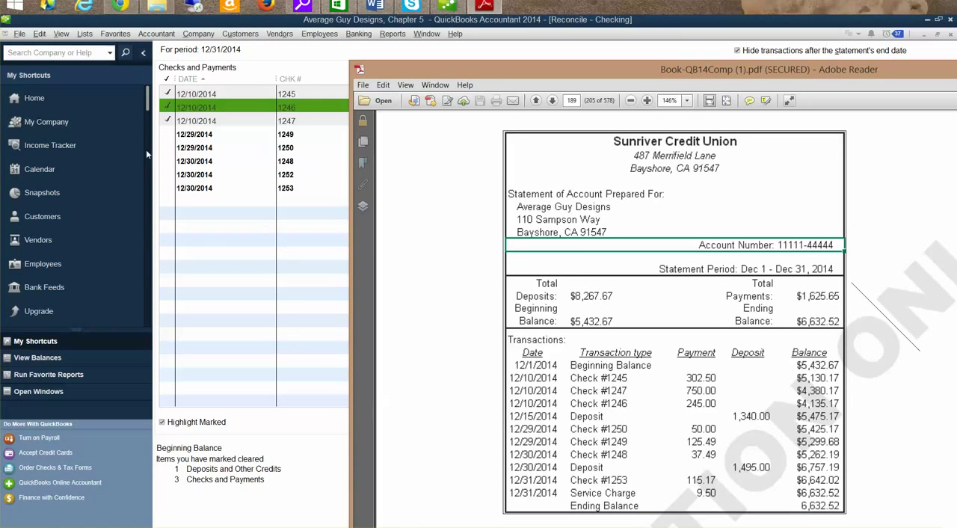
click(166, 147)
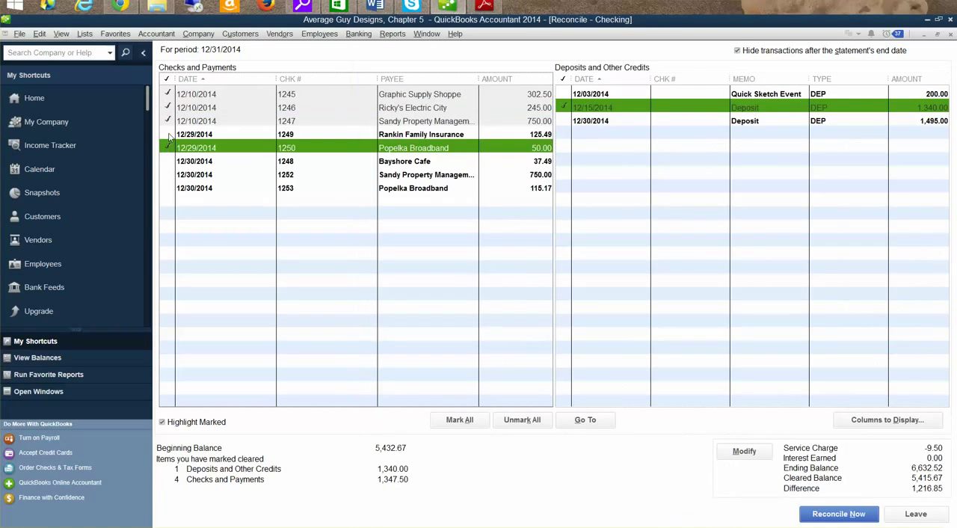
click(167, 135)
click(168, 160)
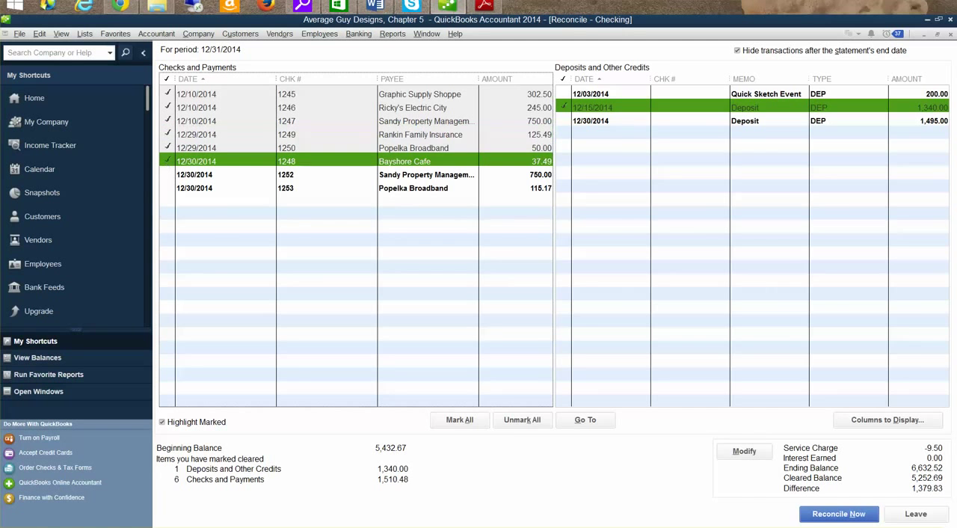
Following the Adobe Reader statement, mark the 12/30/2014 deposit of 1,495.00 and check 1253 as cleared in QuickBooks.
key(alt+Tab)
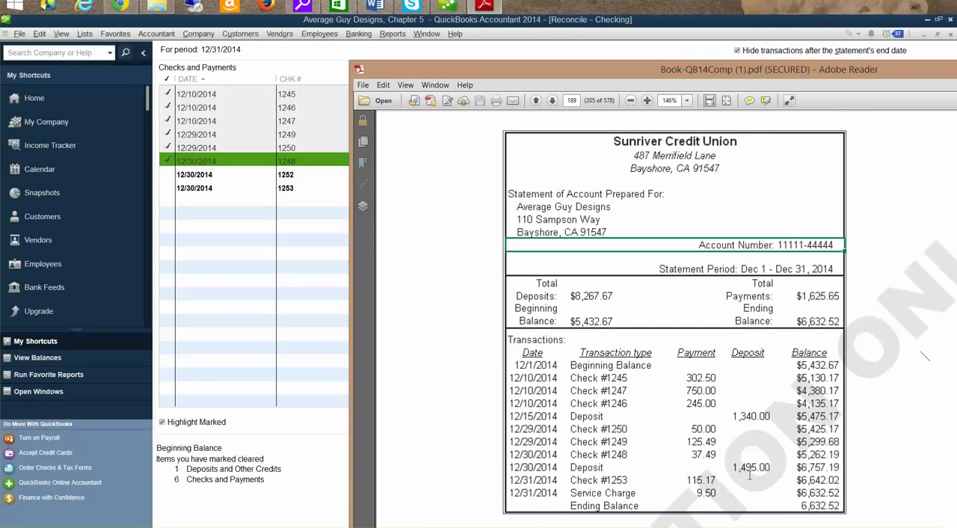
right_click(494, 527)
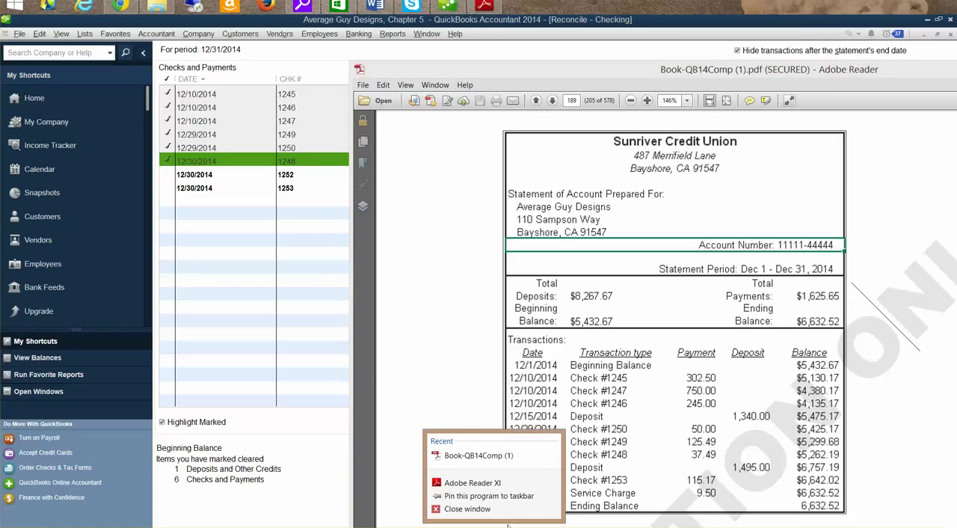
key(alt+Tab)
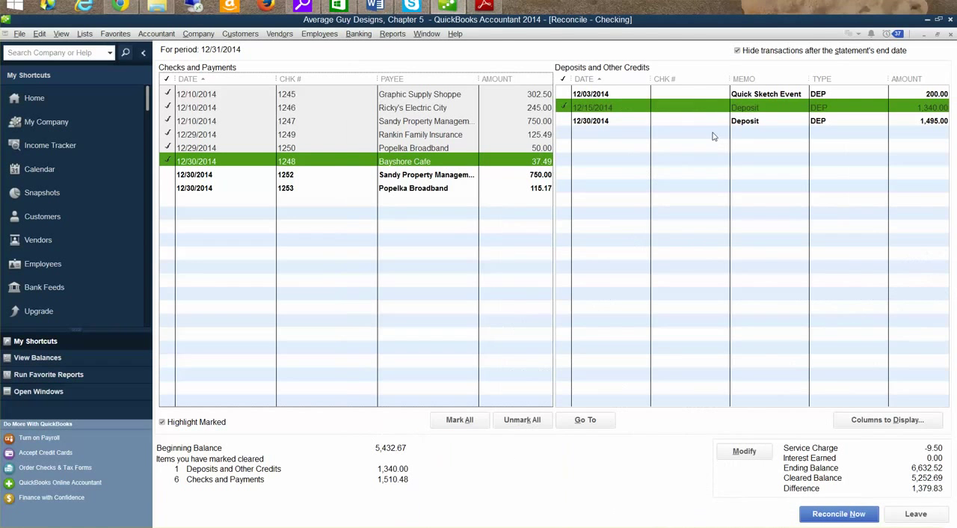
click(565, 121)
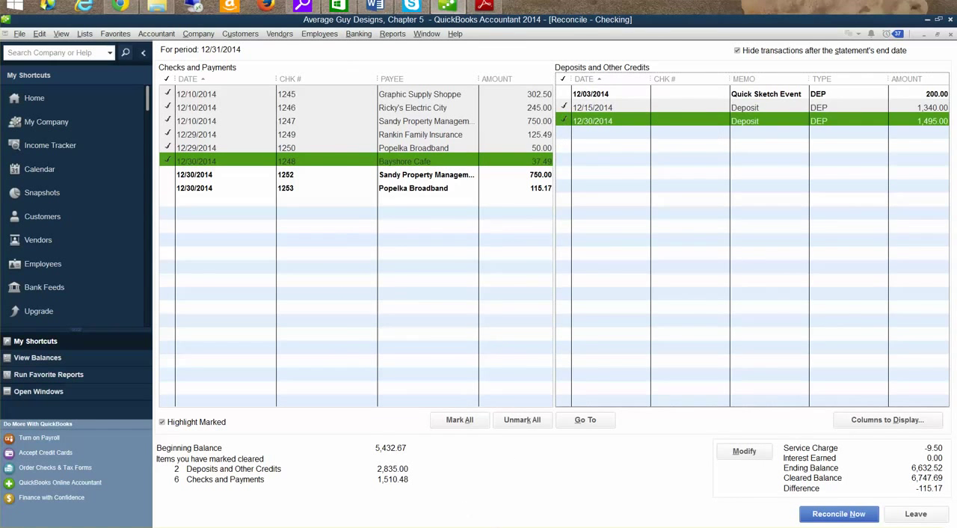
key(alt+Tab)
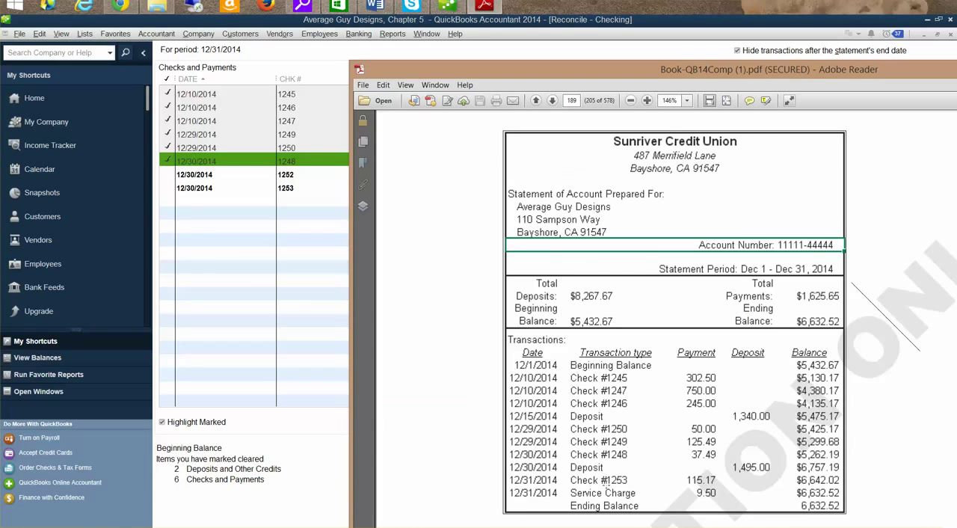
click(167, 188)
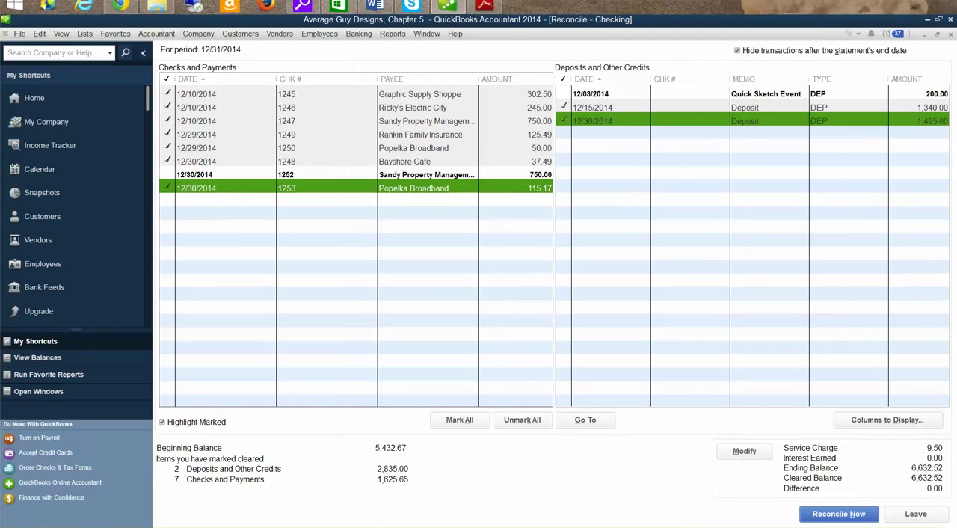
Compare the marked items and balances in QuickBooks with the statement in Adobe Reader, then return to the reconciliation.
key(alt+Tab)
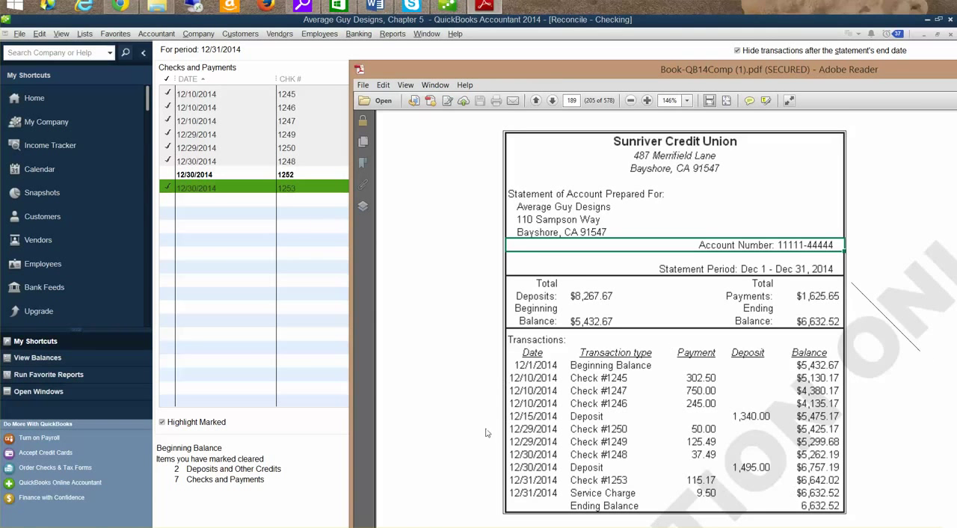
click(221, 249)
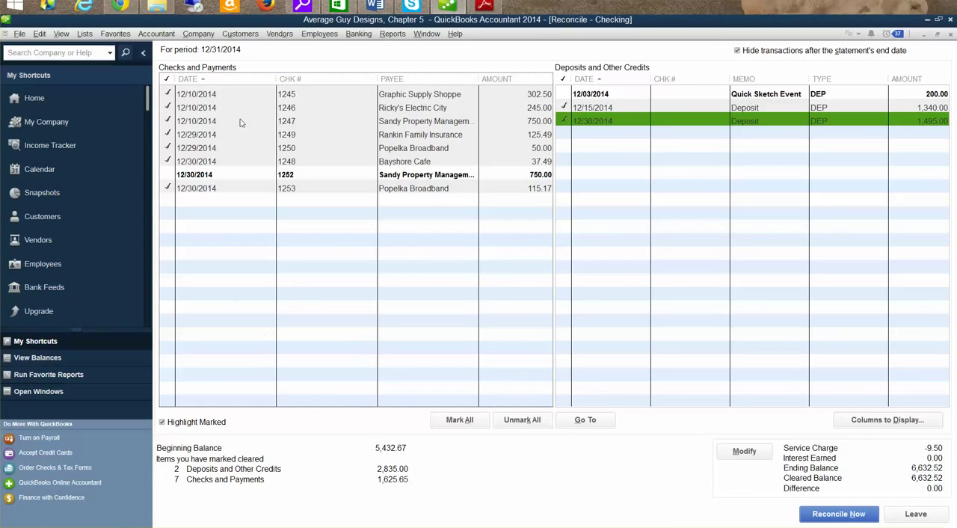
key(alt+Tab)
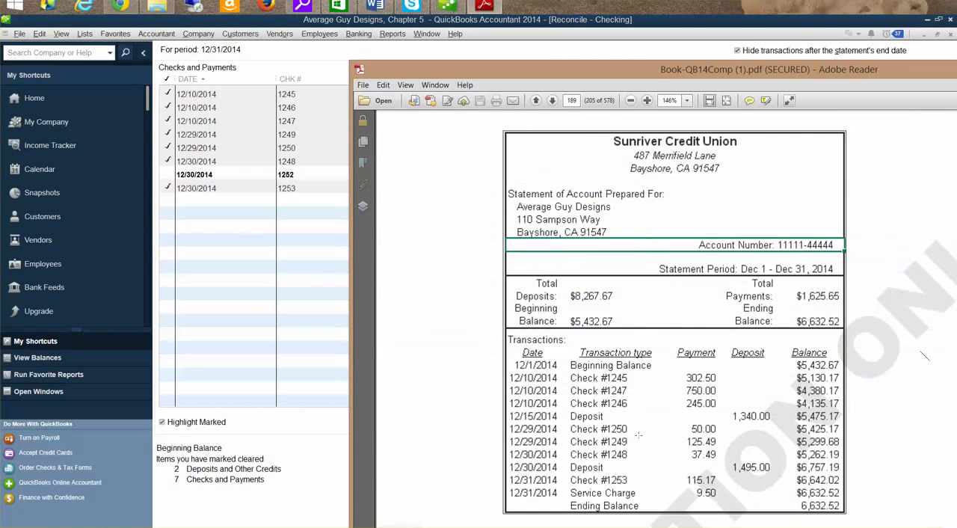
scroll(653, 377, down, 3)
scroll(653, 376, up, 2)
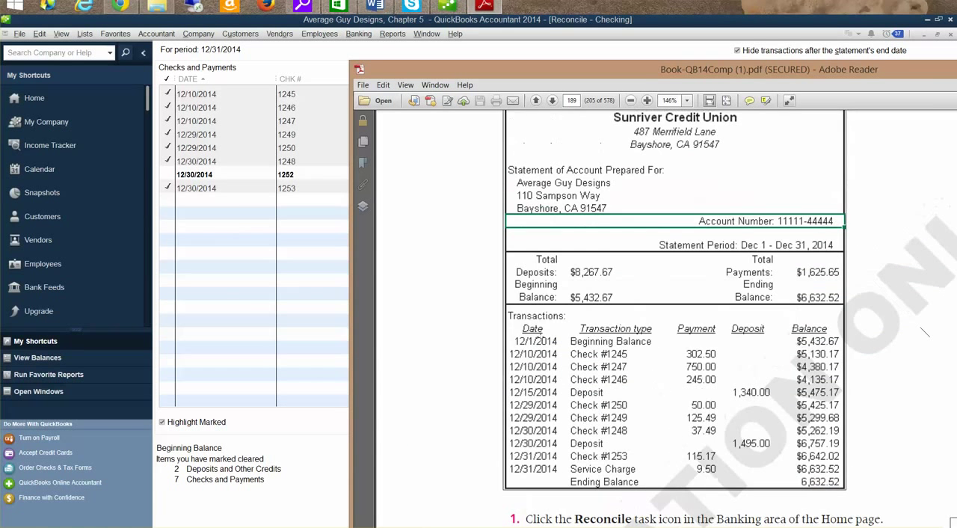
click(227, 320)
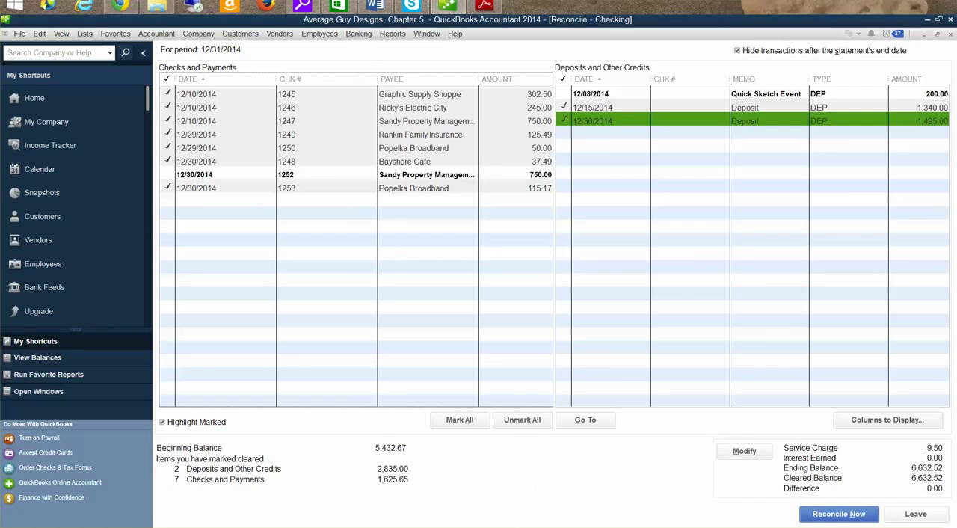
click(484, 526)
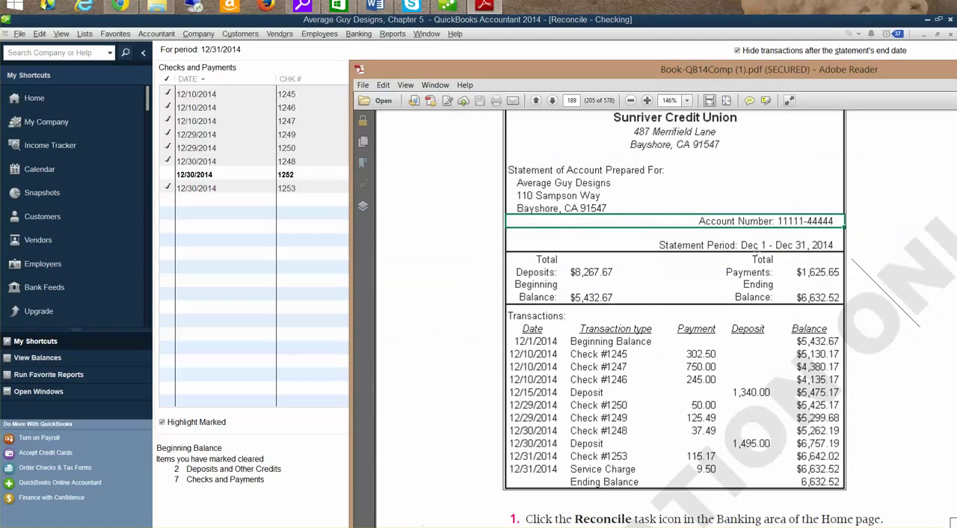
click(349, 434)
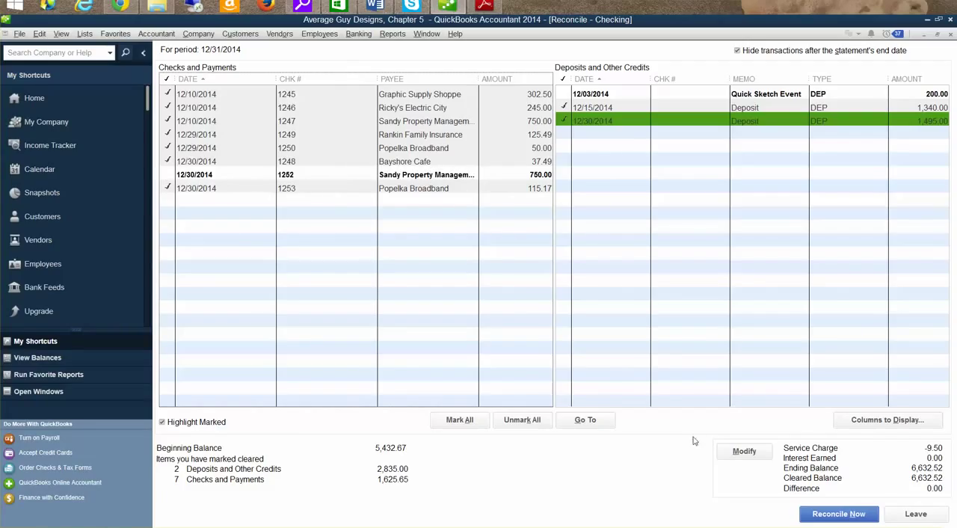
Finalize the checking account reconciliation, dismiss the online banking notice and close the report selection without displaying a report.
click(832, 516)
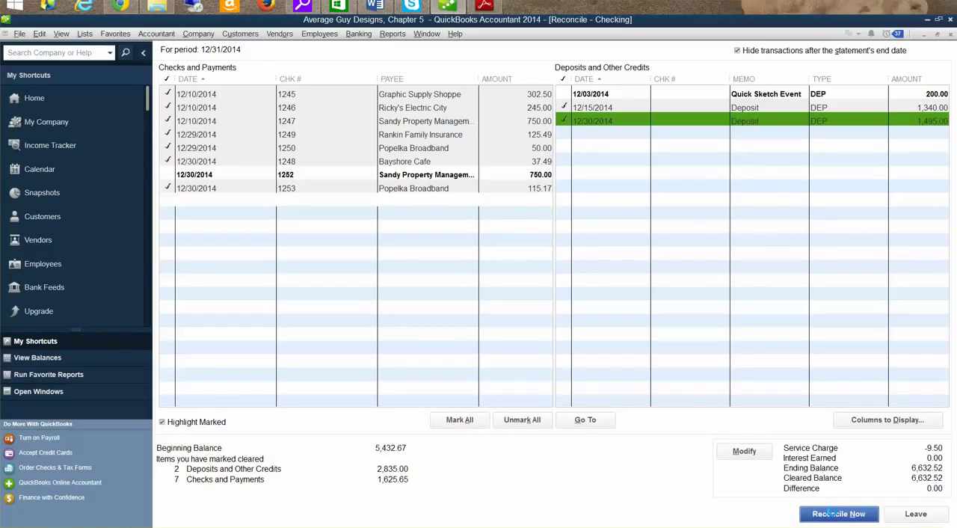
click(832, 512)
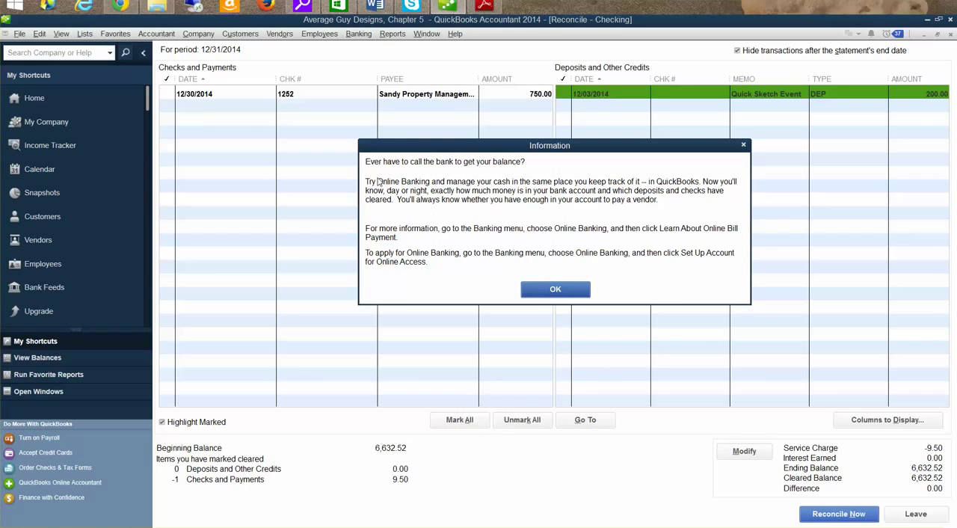
click(554, 296)
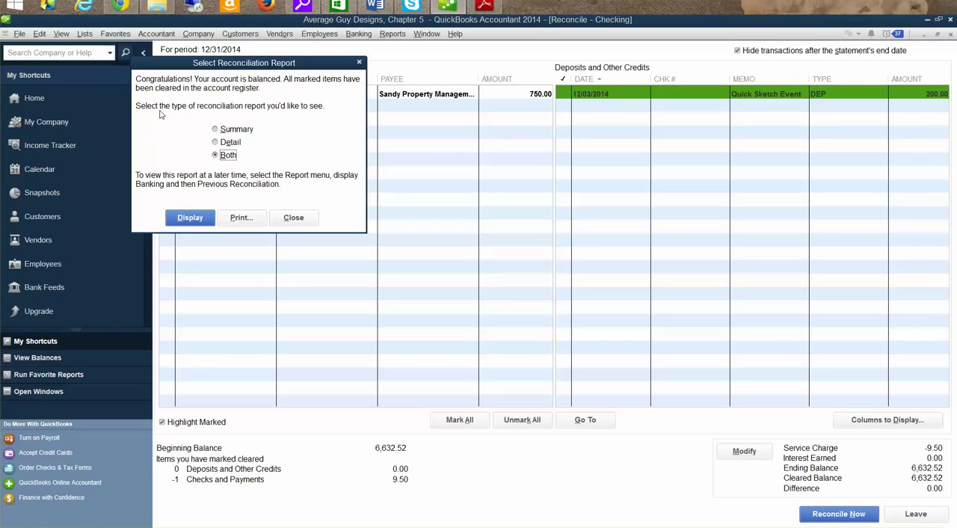
click(293, 218)
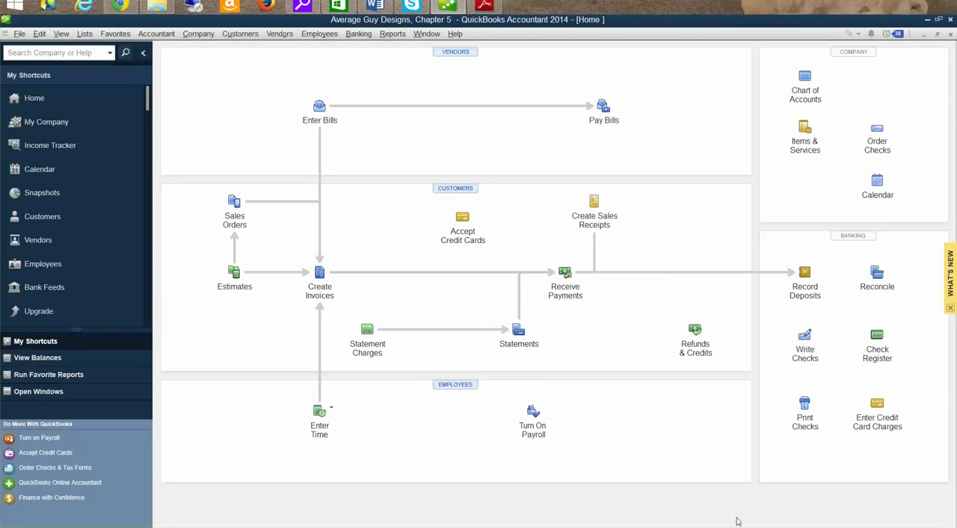